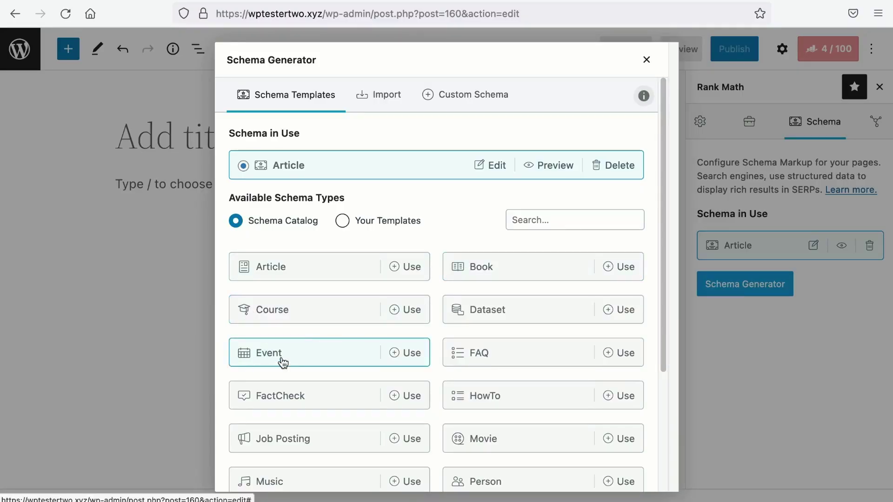
- Scroll the Rank Math modules list to confirm Schema (Structured Data) is enabled
{"action": "scroll", "coordinate": [280, 361], "scroll_direction": "down", "scroll_amount": 3}
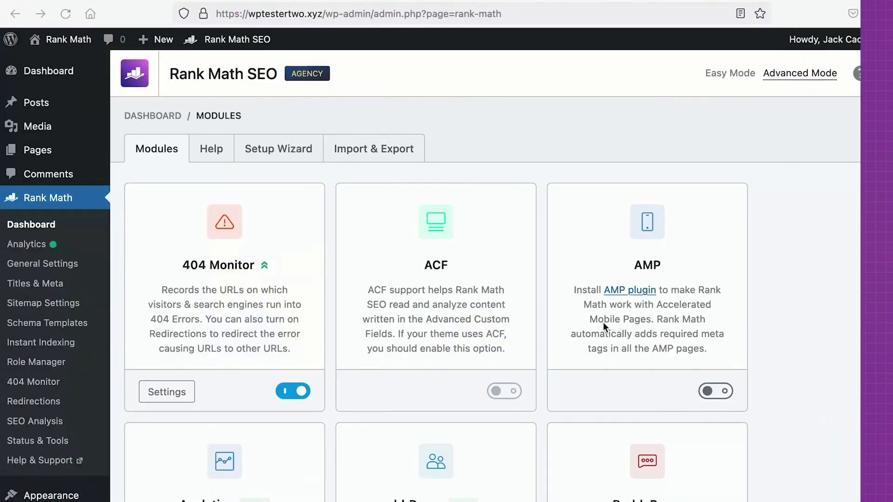
{"action": "scroll", "coordinate": [603, 321], "scroll_direction": "down", "scroll_amount": 10}
{"action": "scroll", "coordinate": [603, 322], "scroll_direction": "down", "scroll_amount": 5}
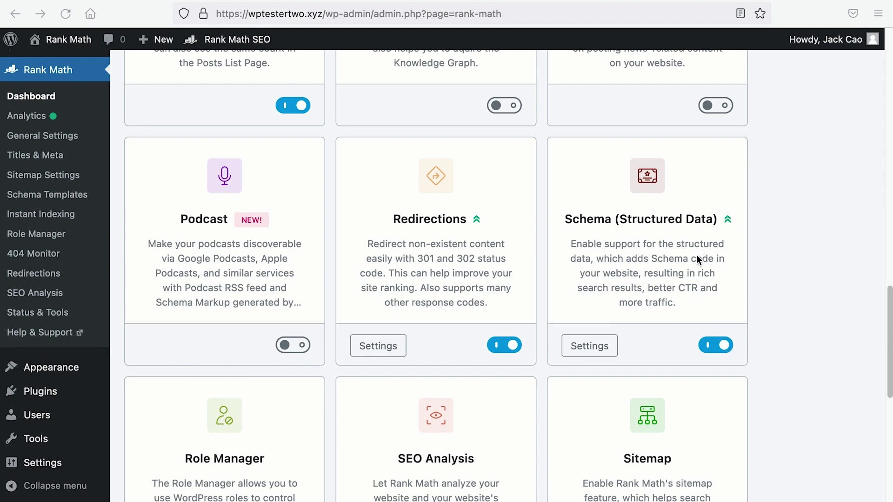
- Create a post titled 'Rank Math Review', save it as a draft, and show its Rank Math Schema settings
{"action": "scroll", "coordinate": [696, 256], "scroll_direction": "up", "scroll_amount": 20}
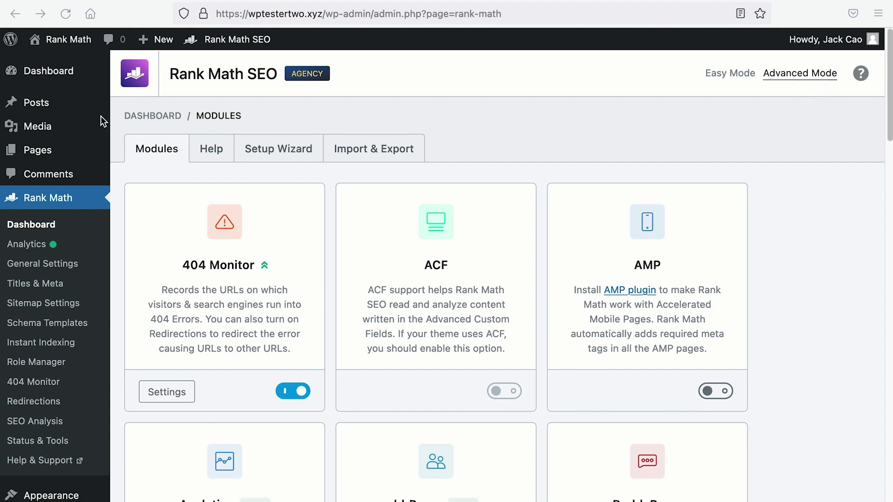
{"action": "mouse_move", "coordinate": [52, 102]}
{"action": "left_click", "coordinate": [129, 124]}
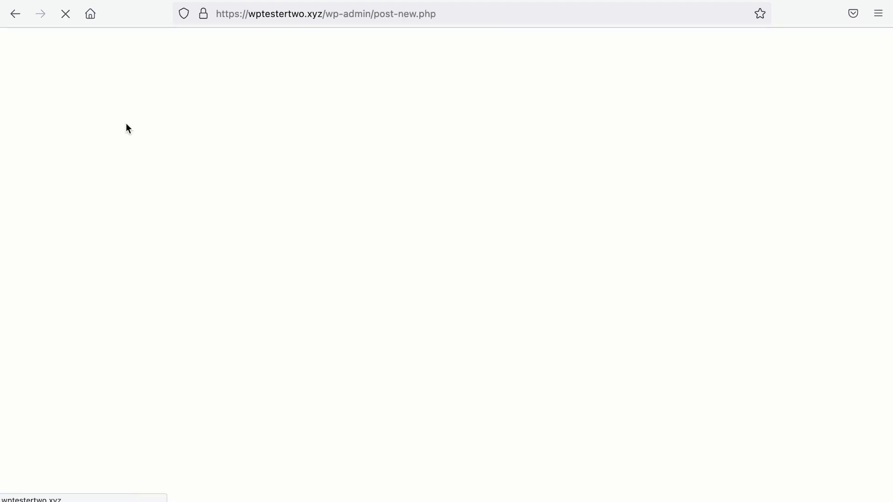
{"action": "type", "text": "Rank Math"}
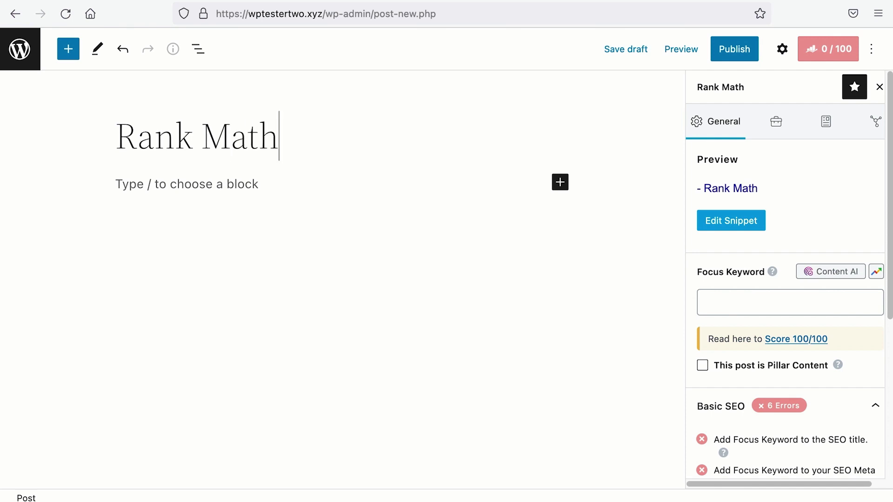
{"action": "type", "text": " Review"}
{"action": "left_click", "coordinate": [615, 51]}
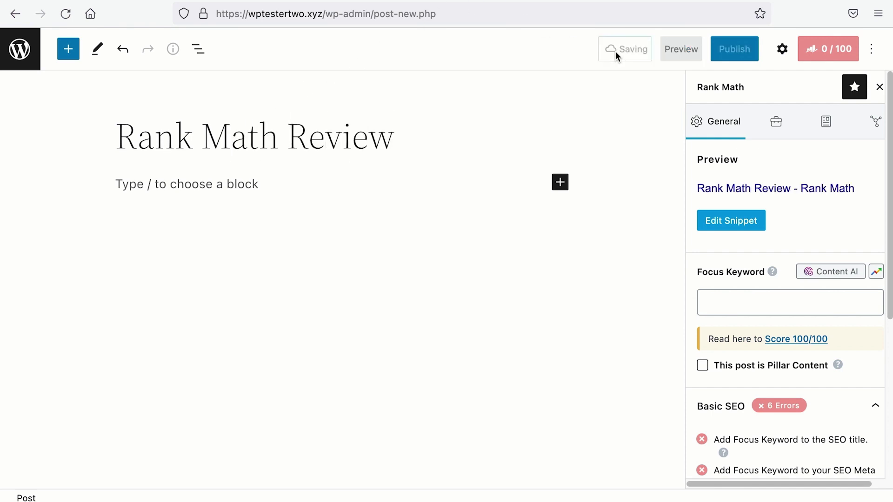
{"action": "left_click", "coordinate": [828, 135]}
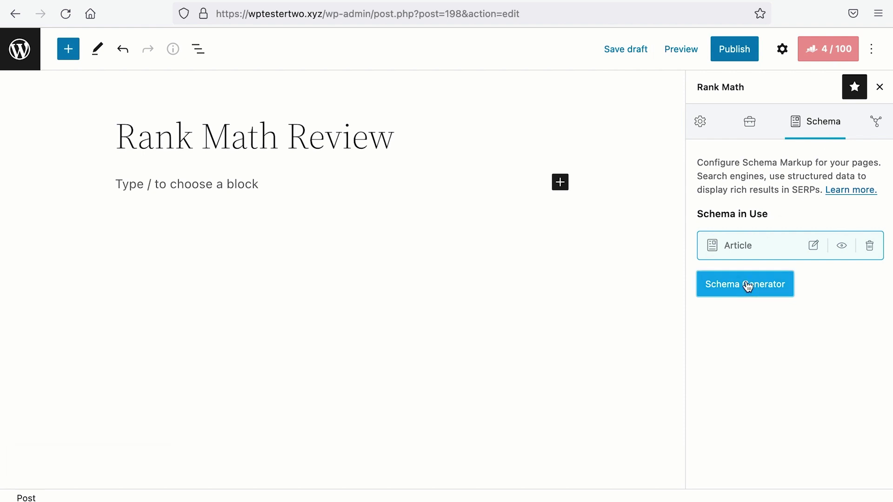
- Apply the Software schema type to the post from the Schema Generator catalog
{"action": "left_click", "coordinate": [746, 284]}
{"action": "scroll", "coordinate": [417, 279], "scroll_direction": "down", "scroll_amount": 3}
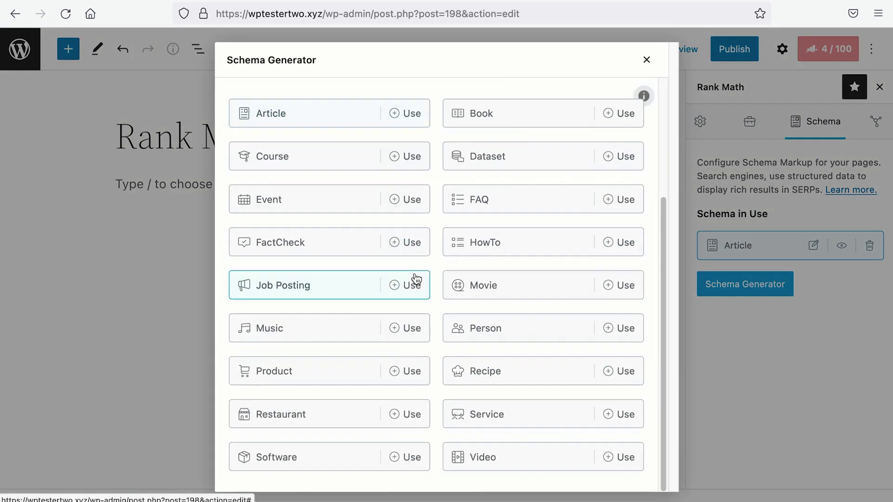
{"action": "left_click", "coordinate": [410, 460]}
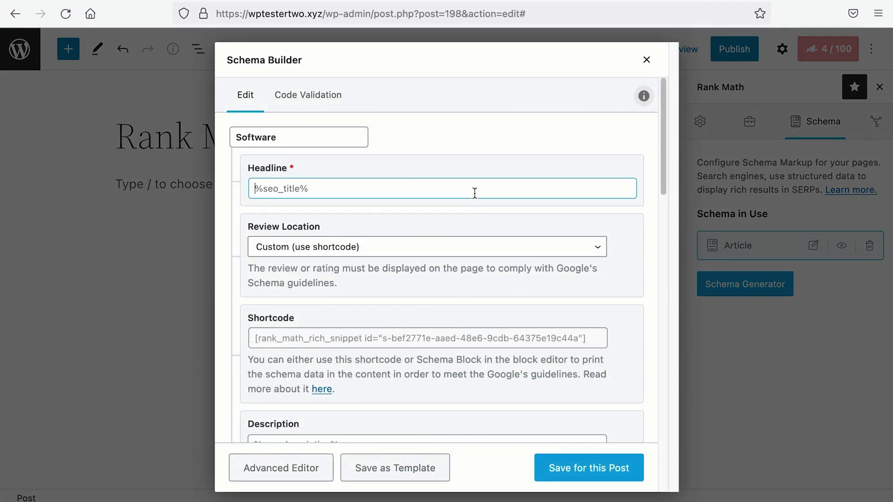
{"action": "scroll", "coordinate": [475, 193], "scroll_direction": "down", "scroll_amount": 5}
- Enter the Rank Math description, BusinessApplication category, price 0, currency USD and rating 4.9
{"action": "left_click", "coordinate": [481, 235]}
{"action": "type", "text": "Rank Math is one of the best WordPress SEO plugins. "}
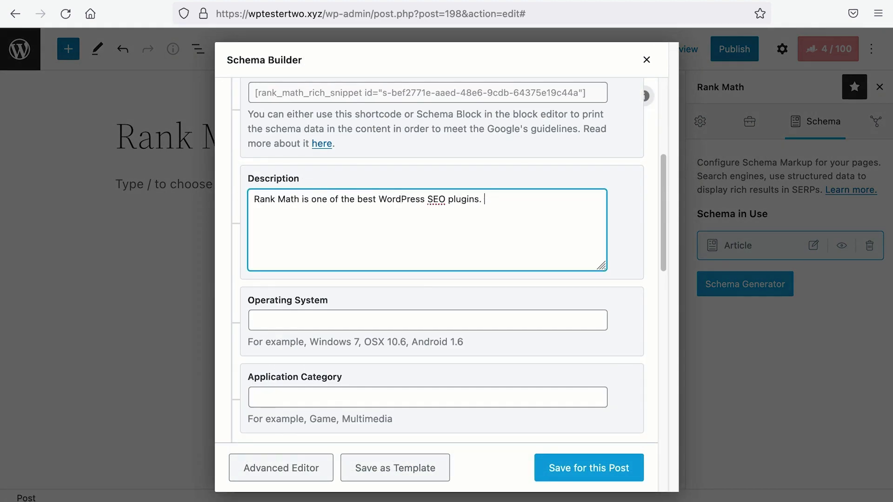
{"action": "type", "text": "It offers many free features, and on top of that, it is the most lightweight of all SEO plugin"}
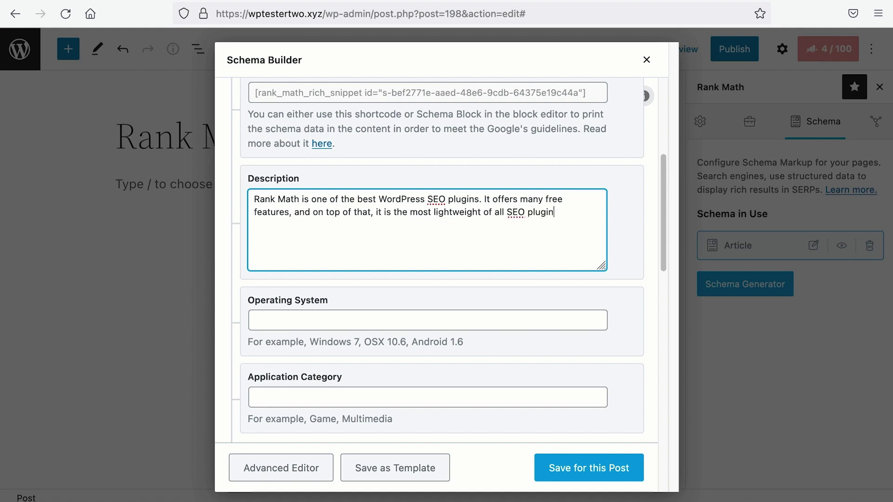
{"action": "left_click", "coordinate": [428, 397]}
{"action": "type", "text": "BusinessApplication"}
{"action": "left_click", "coordinate": [359, 261]}
{"action": "type", "text": "0"}
{"action": "left_click", "coordinate": [428, 309]}
{"action": "type", "text": "USD"}
{"action": "left_click", "coordinate": [432, 313]}
{"action": "type", "text": "4.98"}
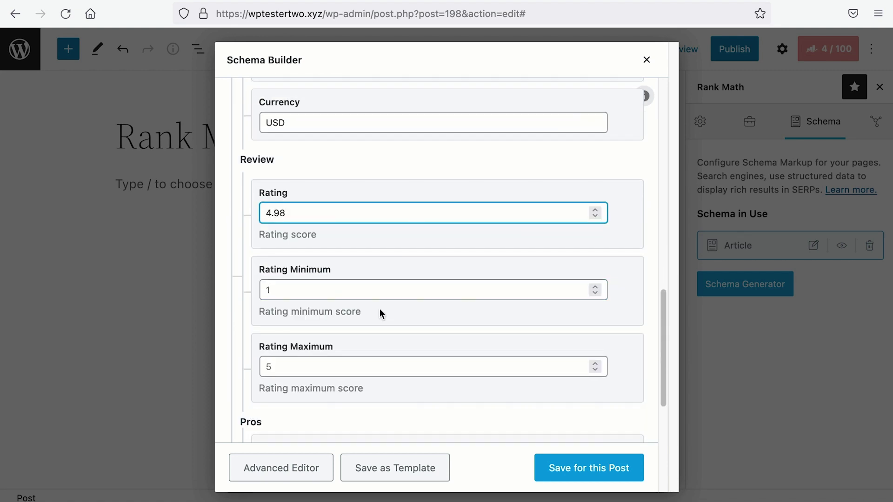
{"action": "scroll", "coordinate": [380, 309], "scroll_direction": "down", "scroll_amount": 2}
{"action": "scroll", "coordinate": [379, 309], "scroll_direction": "down", "scroll_amount": 4}
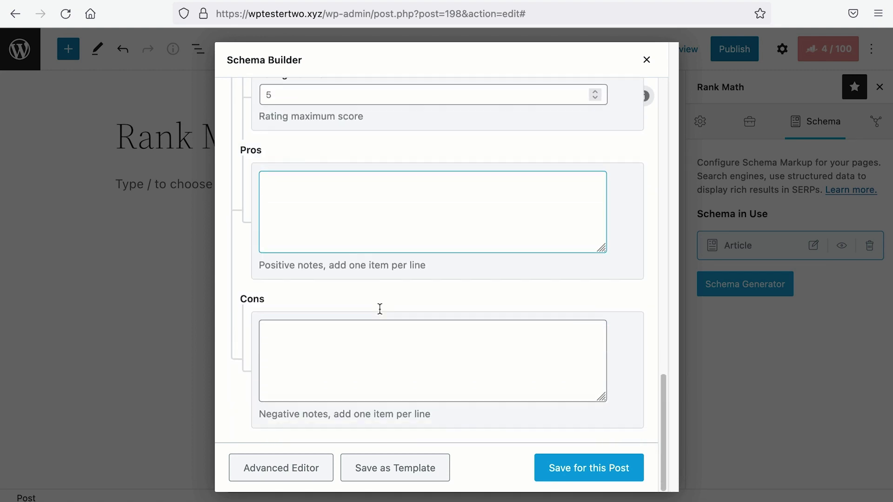
- Clear the placeholder lines from the Pros field and put a placeholder in Cons
{"action": "left_click", "coordinate": [332, 205]}
{"action": "left_click", "coordinate": [431, 377]}
{"action": "left_click", "coordinate": [420, 222]}
{"action": "type", "text": "Pro Number 1"}
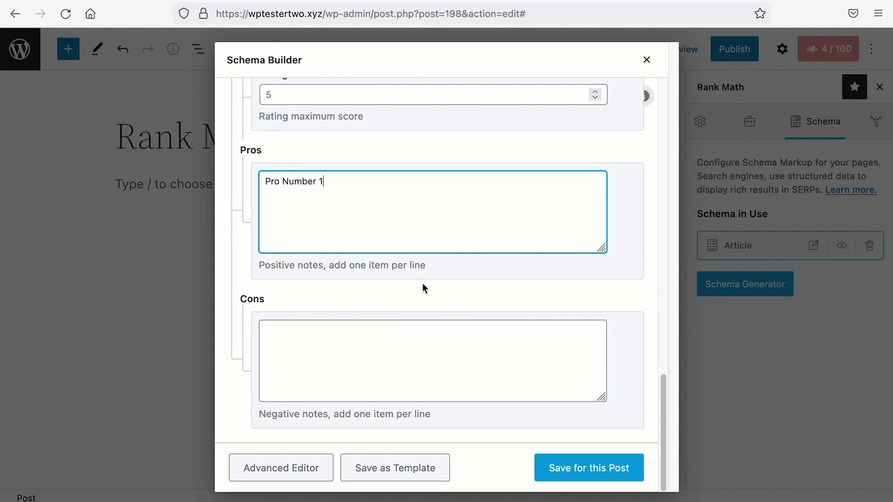
{"action": "left_click", "coordinate": [406, 351]}
{"action": "type", "text": "Con Number 1"}
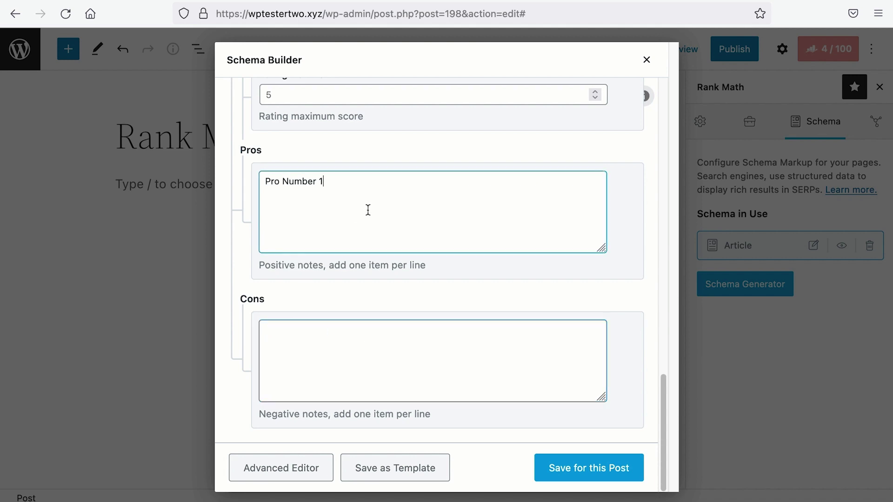
{"action": "key", "text": "Return"}
{"action": "type", "text": "Pro Number 2"}
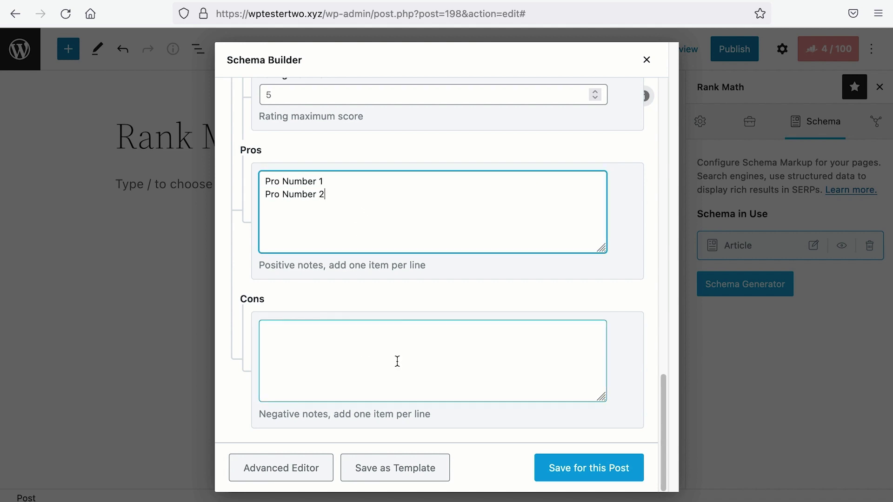
{"action": "left_click_drag", "start_coordinate": [345, 228], "coordinate": [395, 164]}
{"action": "key", "text": "BackSpace"}
{"action": "left_click", "coordinate": [319, 357]}
{"action": "type", "text": "Cons Number 1"}
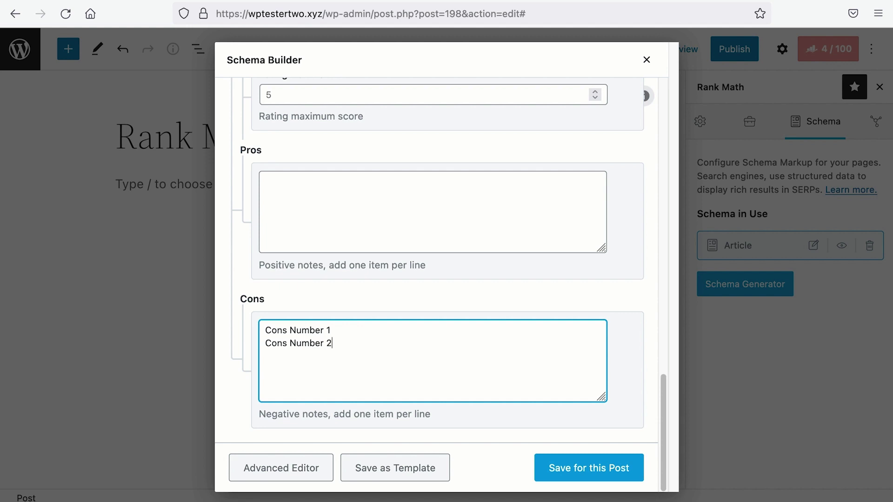
- Add pros: Many free features, Pro version provides full SEO coverage, Most lightweight SEO plugin
{"action": "left_click", "coordinate": [332, 216]}
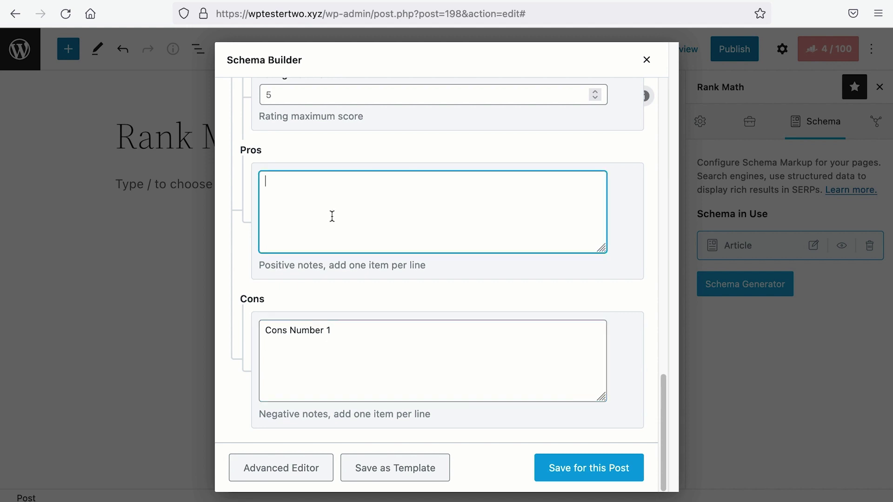
{"action": "type", "text": "Pros Number 1"}
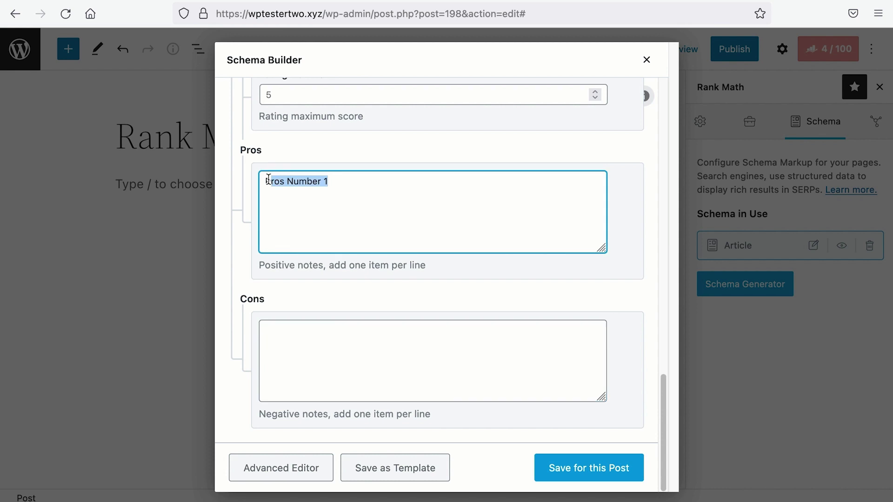
{"action": "type", "text": "Many free features"}
{"action": "key", "text": "Return"}
{"action": "type", "text": "Pro version provides full SEO coverage"}
{"action": "key", "text": "Return"}
{"action": "type", "text": "Most light"}
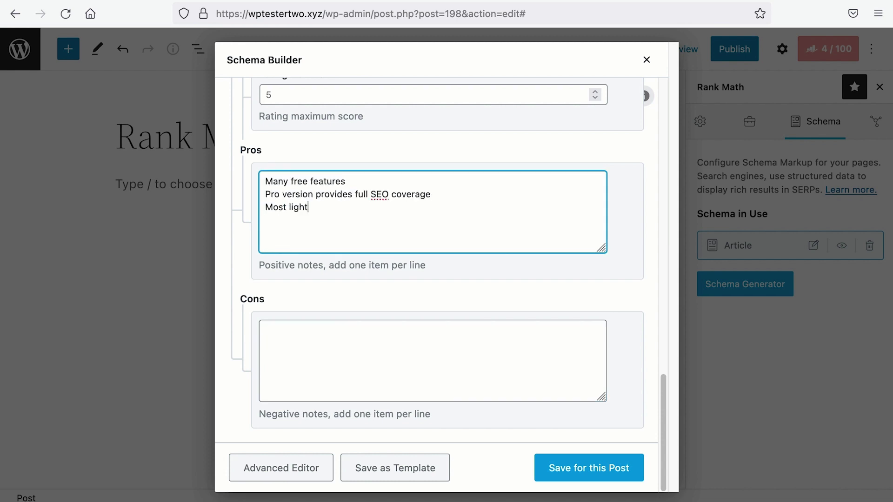
{"action": "type", "text": "weight SEO plugin"}
- Add the last two pros, then start the con 'Beginners may feel overwhelmed'
{"action": "key", "text": "Return"}
{"action": "type", "text": "Modular based to easily switch off unused features"}
{"action": "key", "text": "Return"}
{"action": "type", "text": "Simple "}
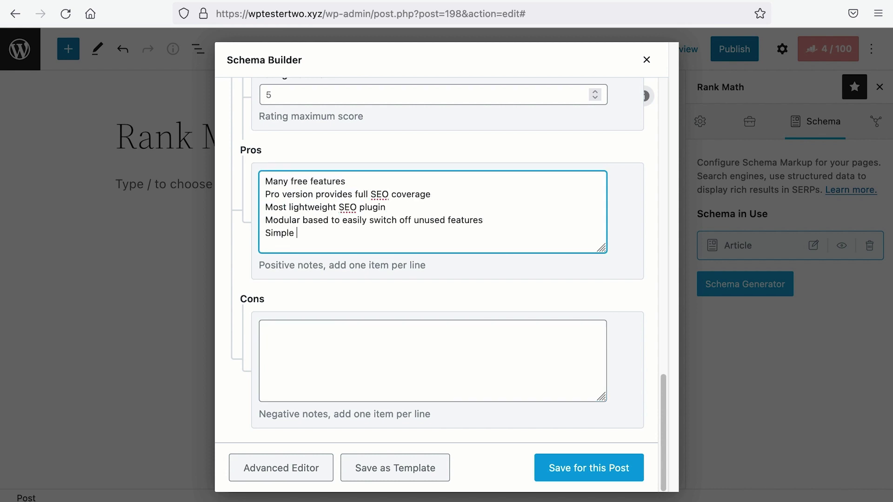
{"action": "type", "text": "to use Predefined schema options"}
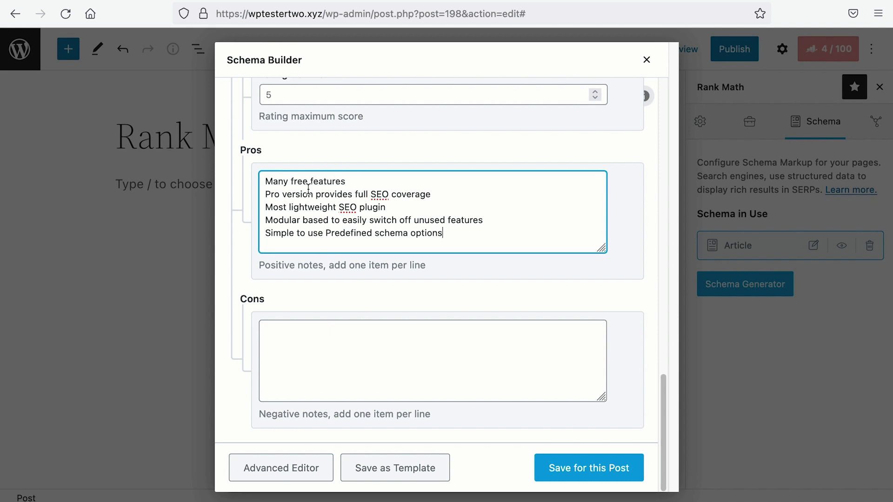
{"action": "left_click", "coordinate": [315, 332]}
{"action": "type", "text": "Beginners may feel"}
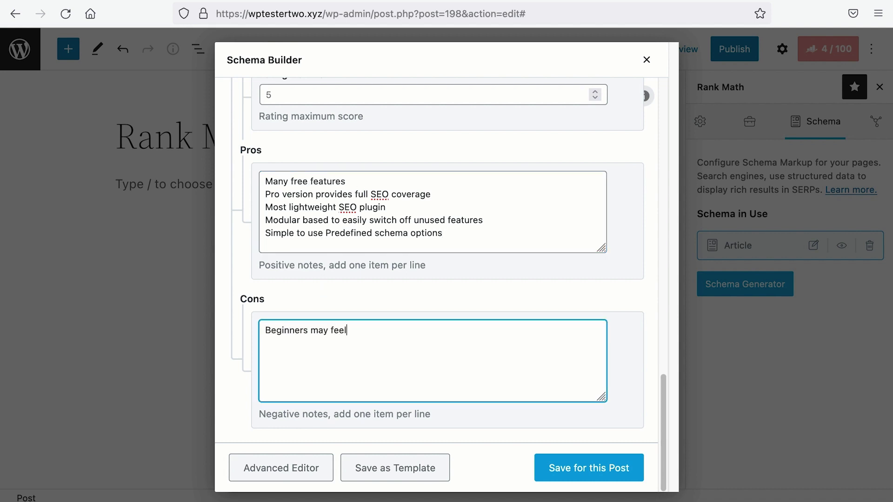
{"action": "type", "text": " overwhelmed"}
- Clear the mistyped 4.98 rating value and save the Software schema to the post
{"action": "scroll", "coordinate": [389, 341], "scroll_direction": "up", "scroll_amount": 6}
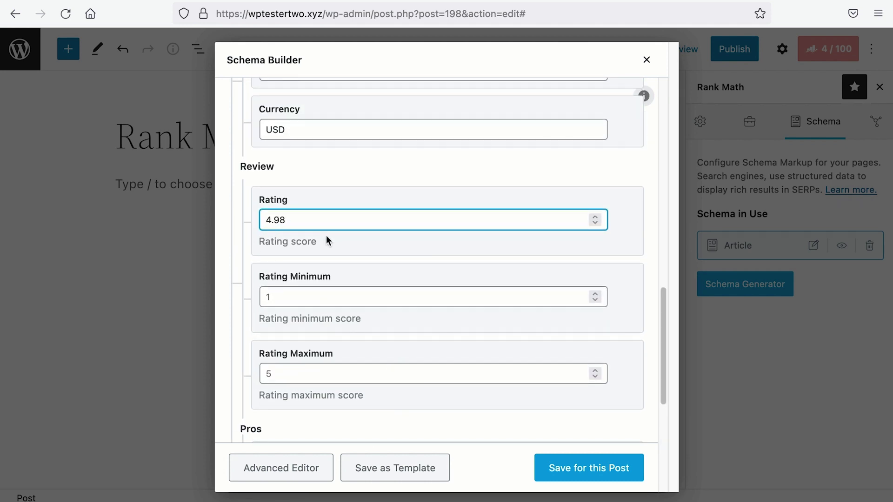
{"action": "key", "text": "super+a"}
{"action": "key", "text": "BackSpace"}
{"action": "scroll", "coordinate": [326, 223], "scroll_direction": "down", "scroll_amount": 6}
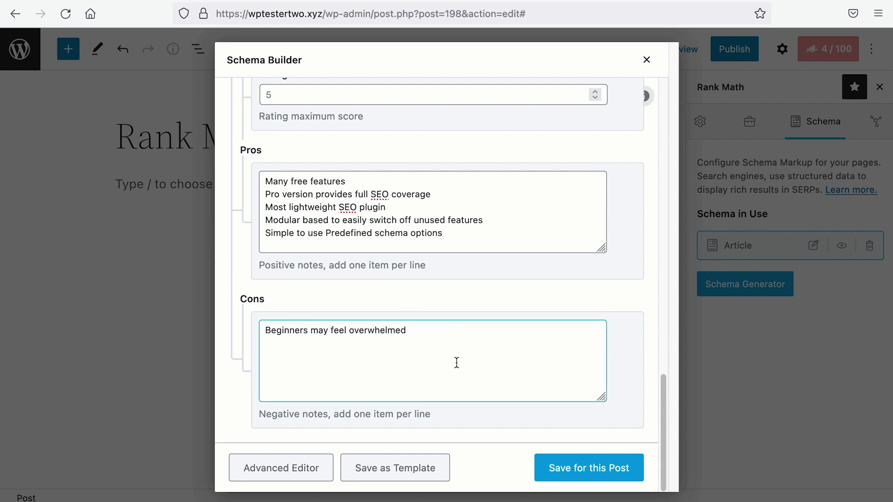
{"action": "left_click", "coordinate": [560, 479]}
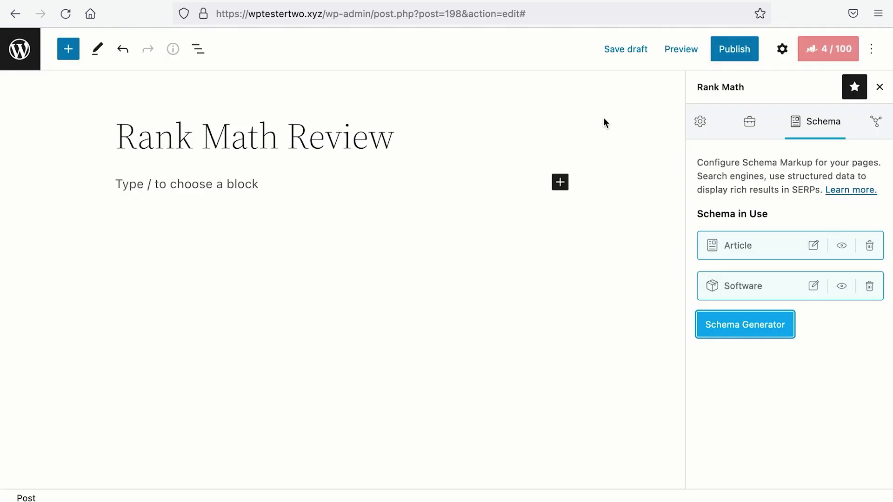
- Save the draft, show the Software schema's JSON-LD code, and load it into Google's Rich Results Test
{"action": "left_click", "coordinate": [624, 49]}
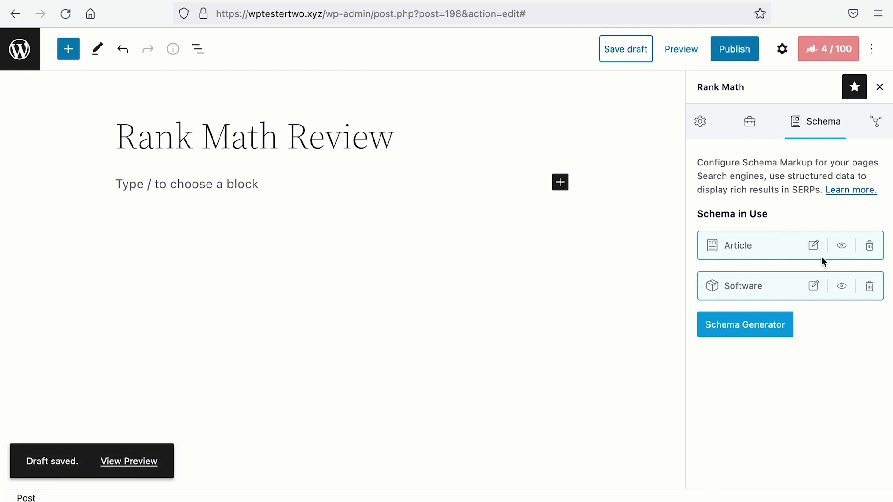
{"action": "left_click", "coordinate": [841, 289]}
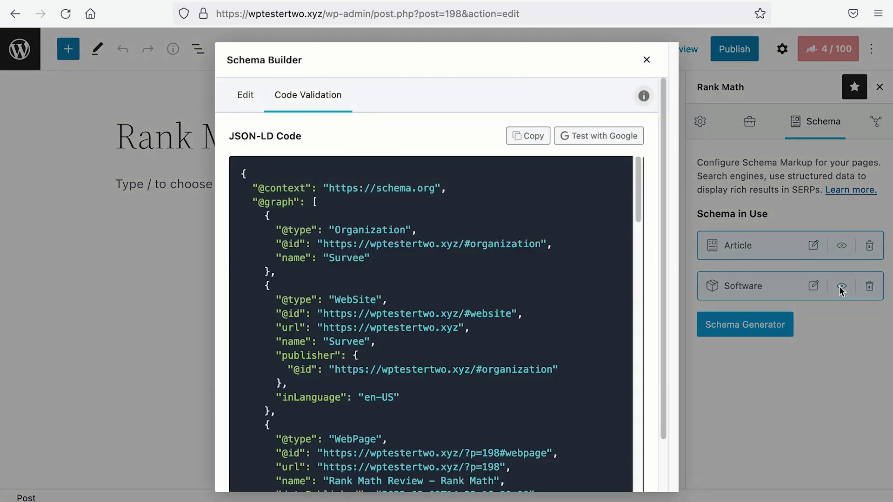
{"action": "left_click", "coordinate": [584, 137]}
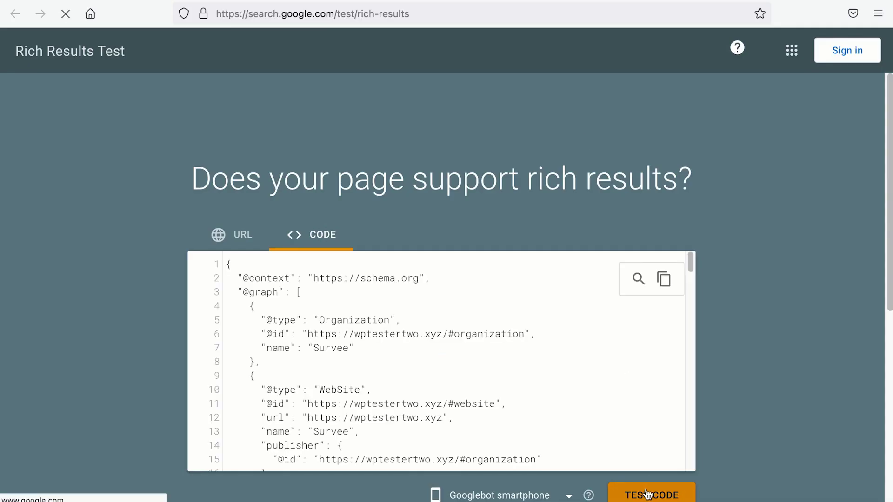
- Run the code test and inspect the Rank Math Review Software App's warnings, positiveNotes and negativeNotes
{"action": "left_click", "coordinate": [646, 496]}
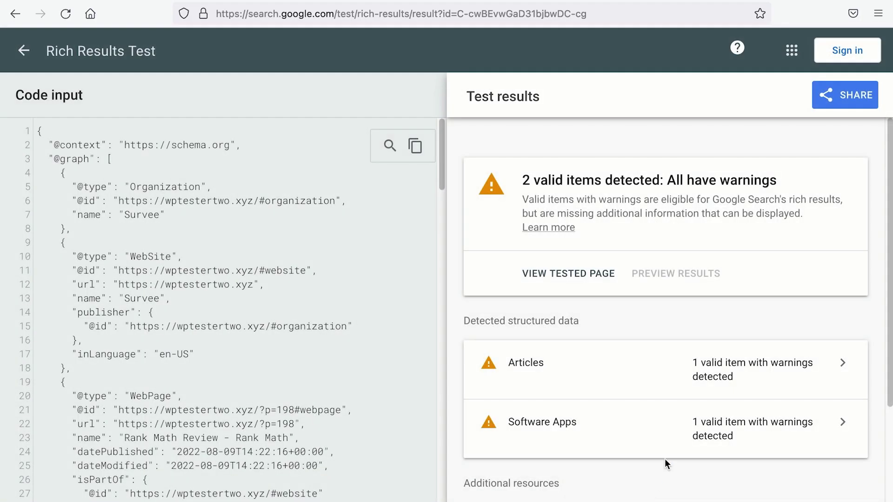
{"action": "left_click", "coordinate": [684, 432]}
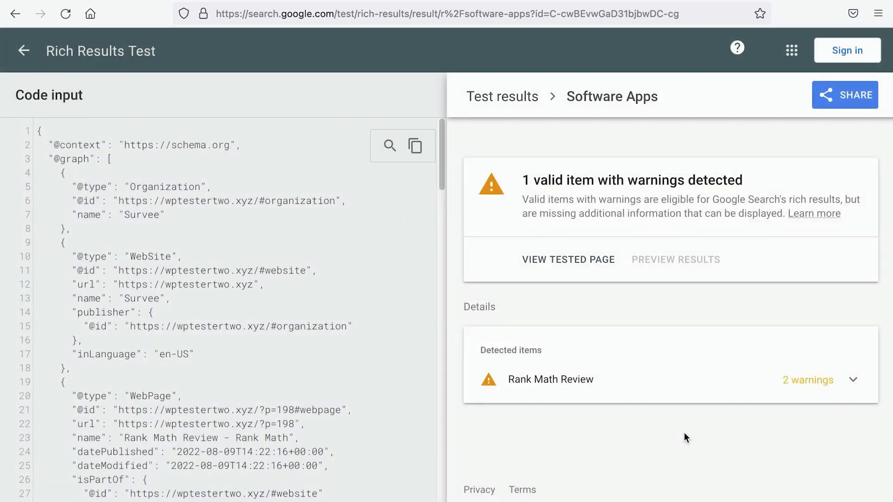
{"action": "left_click", "coordinate": [689, 396]}
{"action": "scroll", "coordinate": [686, 395], "scroll_direction": "down", "scroll_amount": 2}
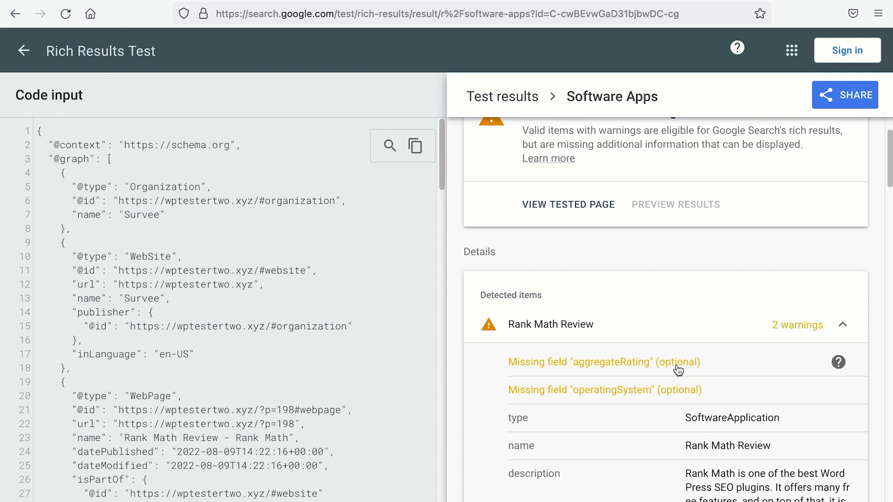
{"action": "scroll", "coordinate": [678, 370], "scroll_direction": "down", "scroll_amount": 12}
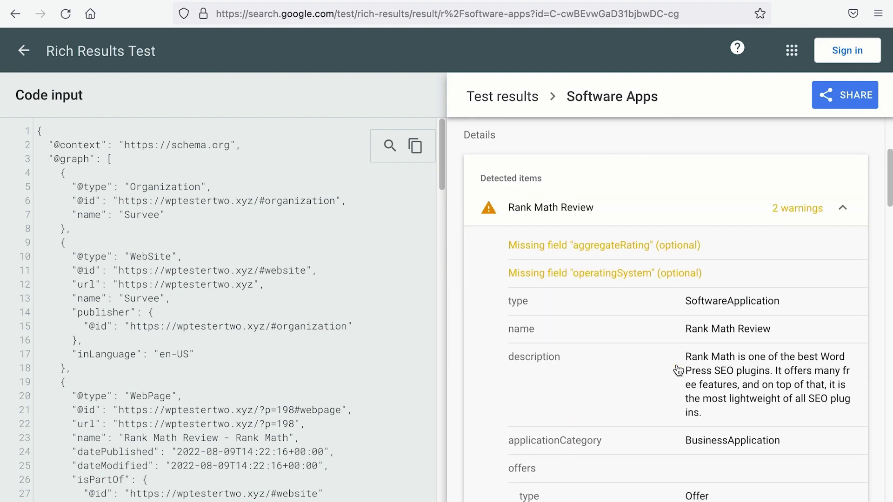
{"action": "scroll", "coordinate": [573, 284], "scroll_direction": "down", "scroll_amount": 12}
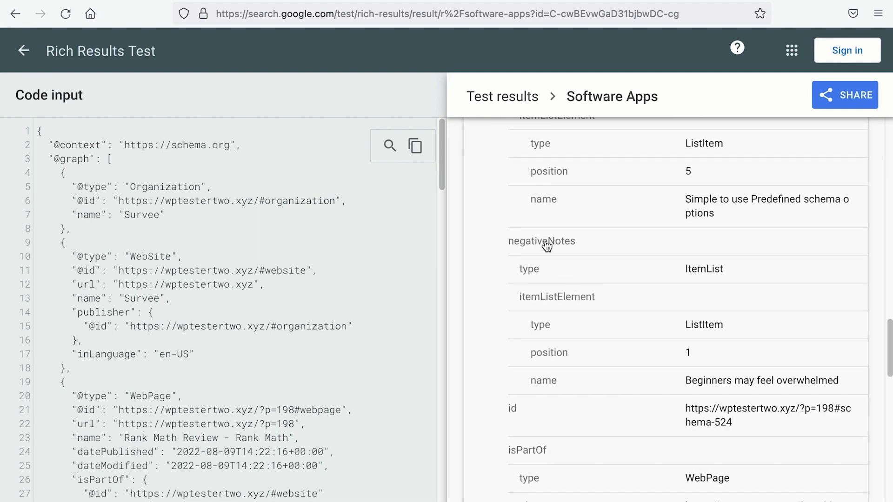
{"action": "scroll", "coordinate": [547, 247], "scroll_direction": "up", "scroll_amount": 7}
{"action": "scroll", "coordinate": [547, 246], "scroll_direction": "up", "scroll_amount": 3}
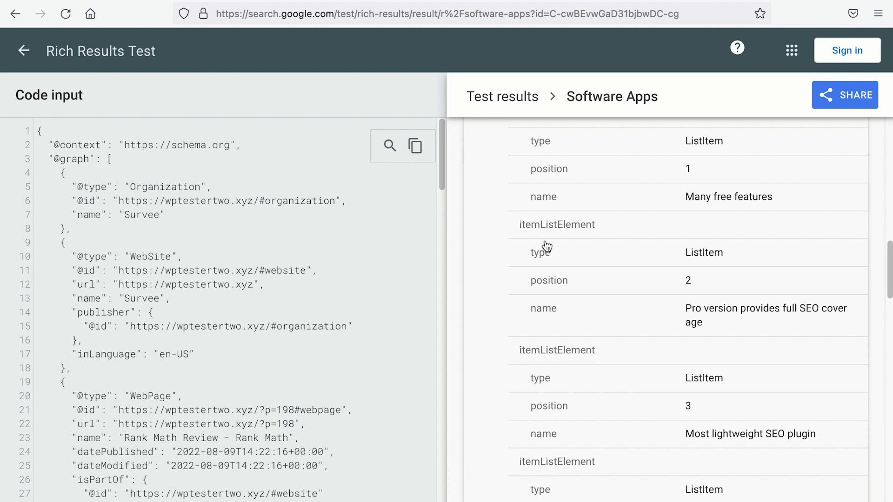
{"action": "scroll", "coordinate": [547, 247], "scroll_direction": "up", "scroll_amount": 3}
{"action": "scroll", "coordinate": [589, 236], "scroll_direction": "down", "scroll_amount": 2}
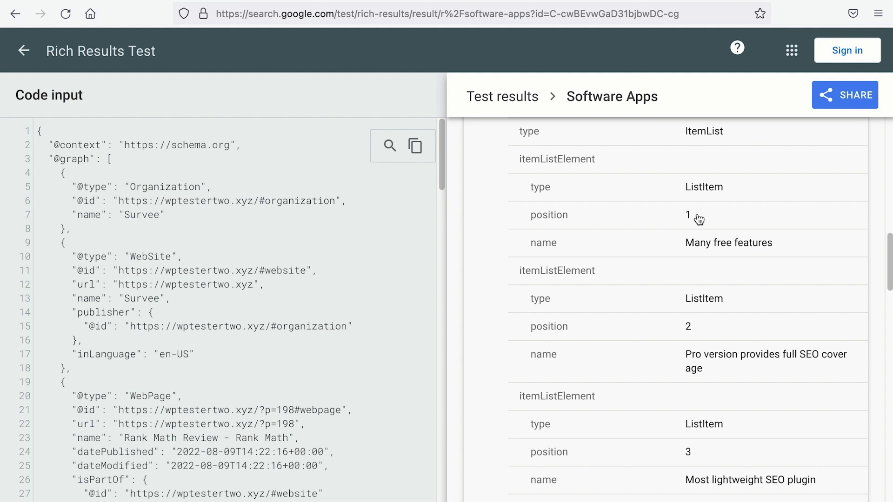
{"action": "scroll", "coordinate": [698, 219], "scroll_direction": "down", "scroll_amount": 1}
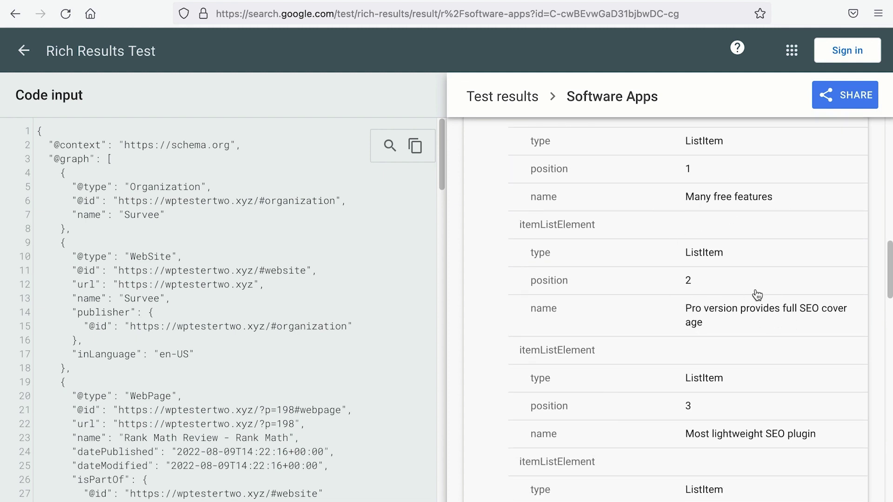
{"action": "scroll", "coordinate": [757, 294], "scroll_direction": "down", "scroll_amount": 10}
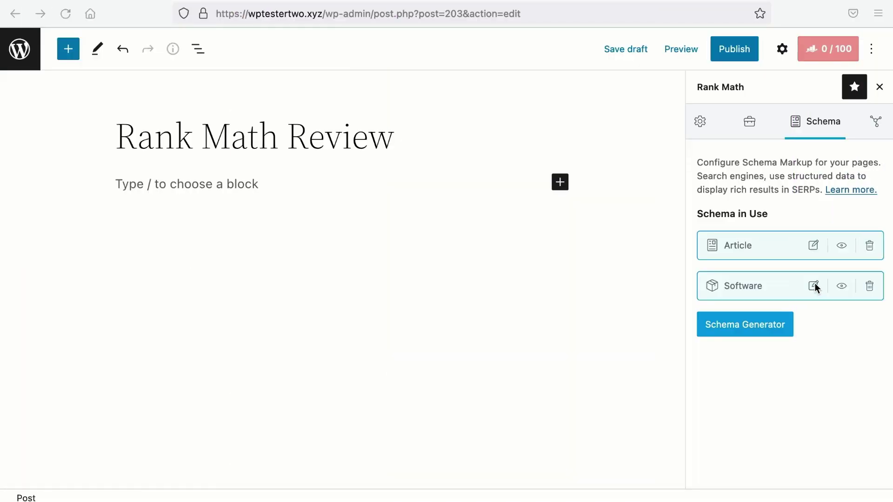
- Reopen the Software schema in the Schema Builder to show its review shortcode
{"action": "left_click", "coordinate": [814, 286]}
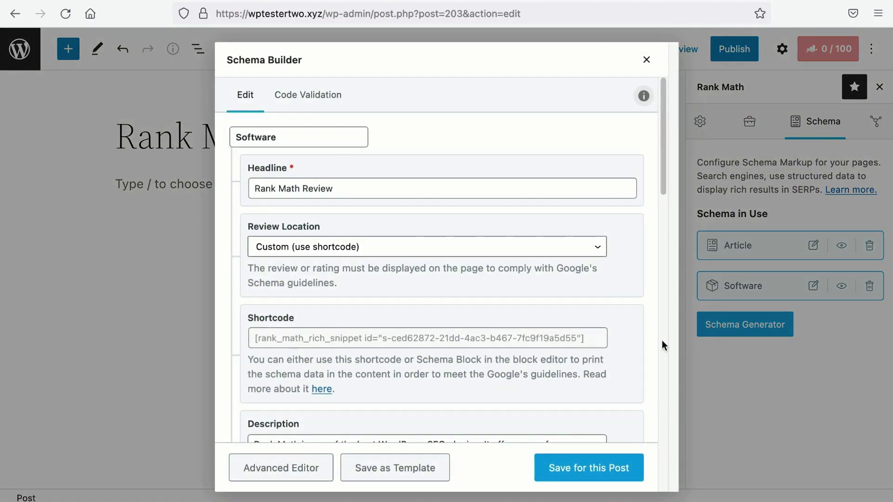
- Copy the Software schema shortcode into a Shortcode block, preview it, and return to the editor
{"action": "scroll", "coordinate": [588, 359], "scroll_direction": "down", "scroll_amount": 7}
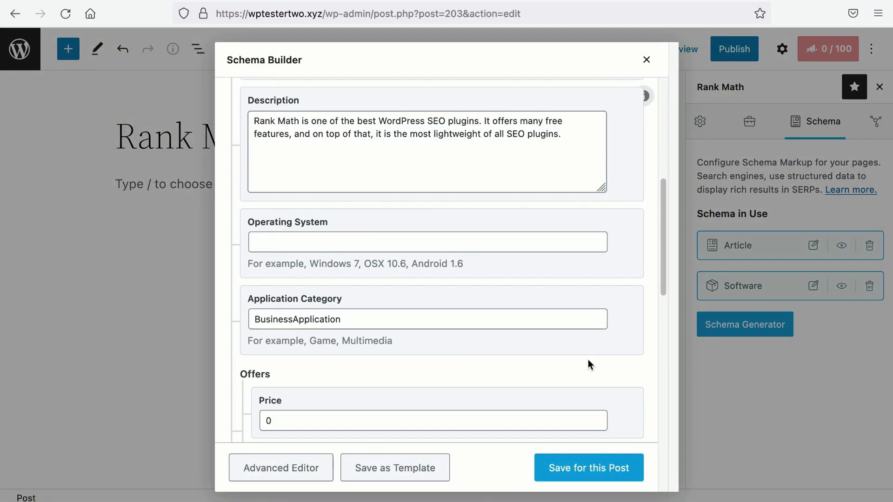
{"action": "scroll", "coordinate": [588, 359], "scroll_direction": "up", "scroll_amount": 8}
{"action": "left_click", "coordinate": [577, 339]}
{"action": "key", "text": "Escape"}
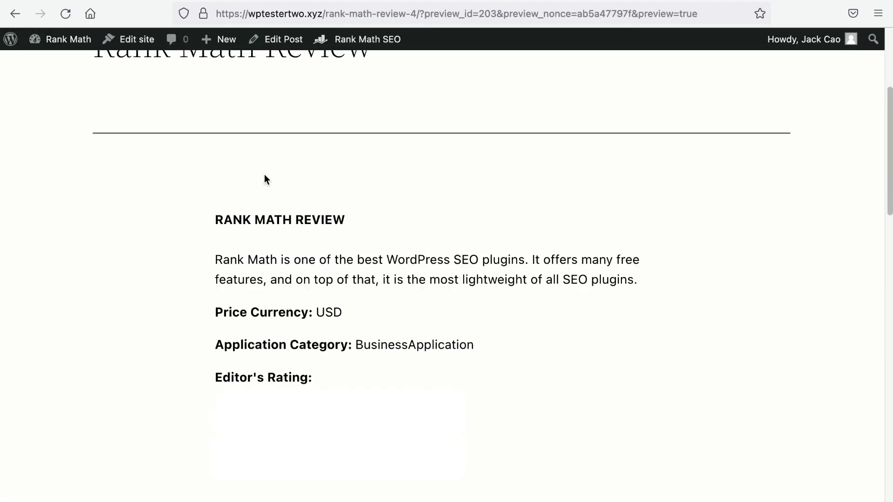
{"action": "scroll", "coordinate": [264, 174], "scroll_direction": "down", "scroll_amount": 6}
{"action": "scroll", "coordinate": [275, 186], "scroll_direction": "up", "scroll_amount": 10}
{"action": "left_click", "coordinate": [275, 32]}
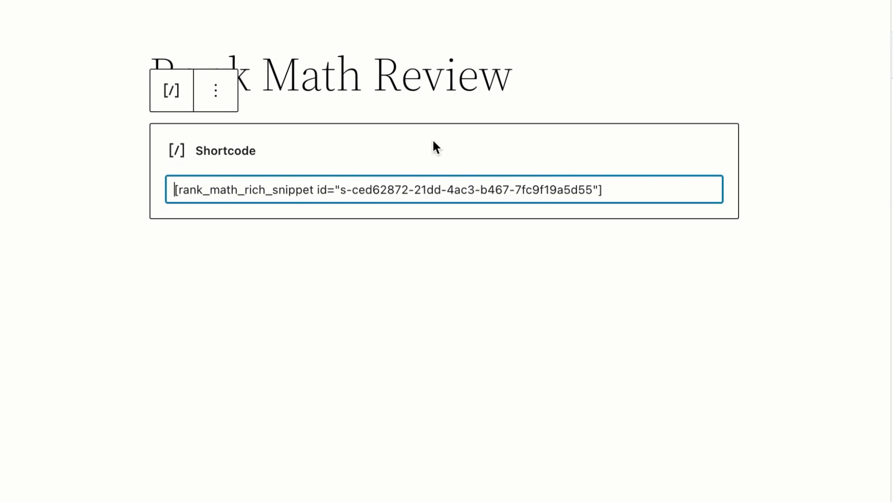
{"action": "left_click", "coordinate": [216, 98]}
- Remove the Shortcode block and insert a Schema by Rank Math block in its place
{"action": "left_click", "coordinate": [280, 439]}
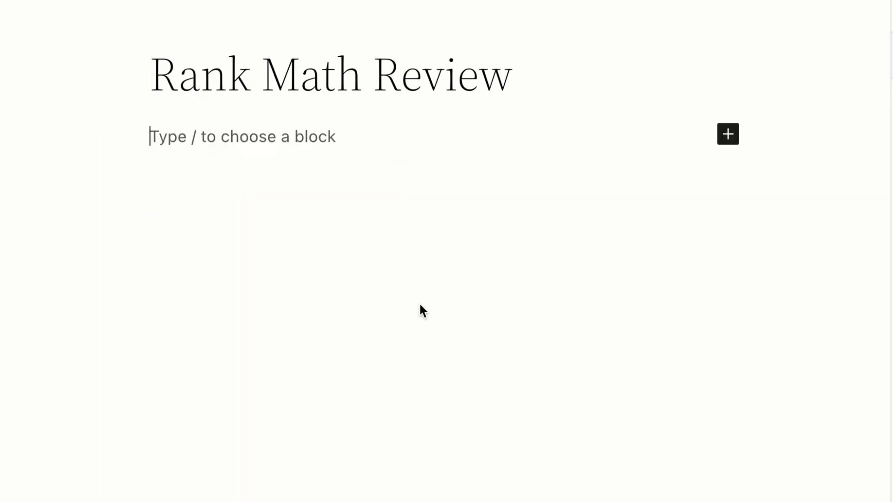
{"action": "left_click", "coordinate": [718, 135]}
{"action": "left_click", "coordinate": [797, 445]}
{"action": "scroll", "coordinate": [138, 320], "scroll_direction": "down", "scroll_amount": 10}
{"action": "scroll", "coordinate": [137, 321], "scroll_direction": "down", "scroll_amount": 15}
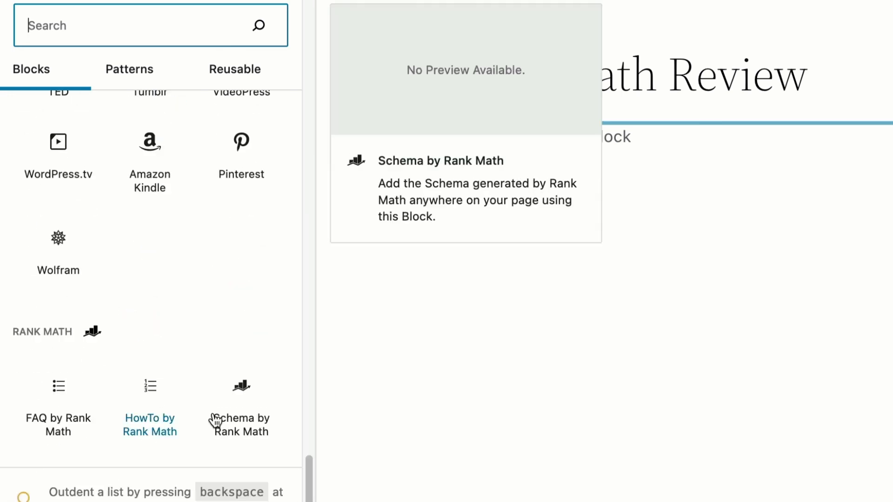
{"action": "left_click", "coordinate": [215, 421]}
{"action": "left_click", "coordinate": [635, 394]}
{"action": "scroll", "coordinate": [634, 393], "scroll_direction": "down", "scroll_amount": 5}
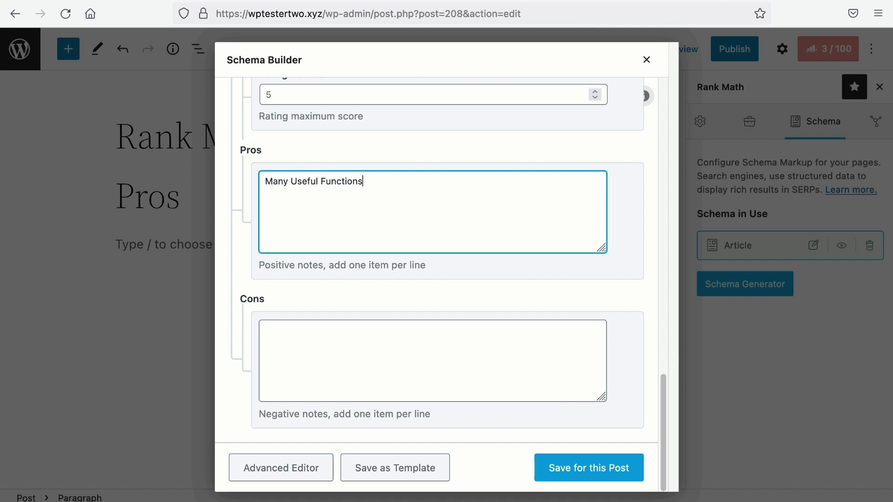
- Save the Software schema, add the pro '- A Few Good Useful Functions', and select 'Many Useful Functions' in the schema
{"action": "left_click", "coordinate": [588, 468]}
{"action": "type", "text": "- A Few Good Useful"}
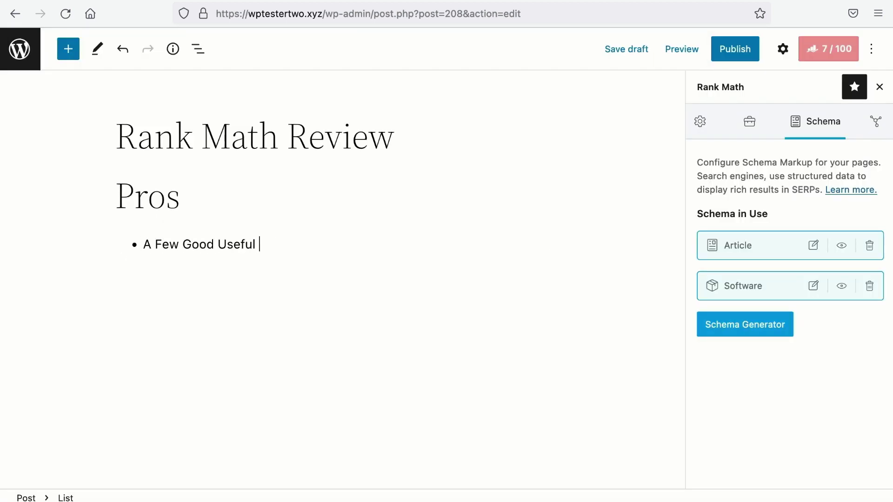
{"action": "type", "text": " Functions"}
{"action": "left_click", "coordinate": [814, 287]}
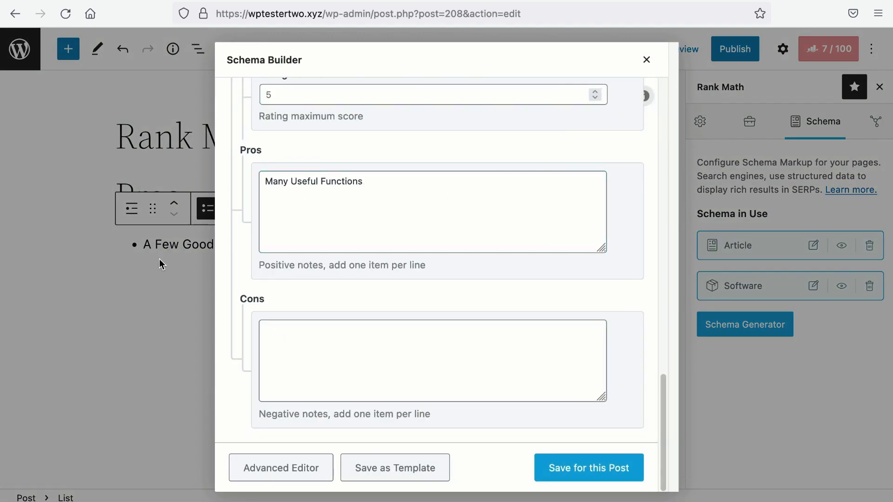
{"action": "left_click_drag", "start_coordinate": [384, 192], "coordinate": [242, 179]}
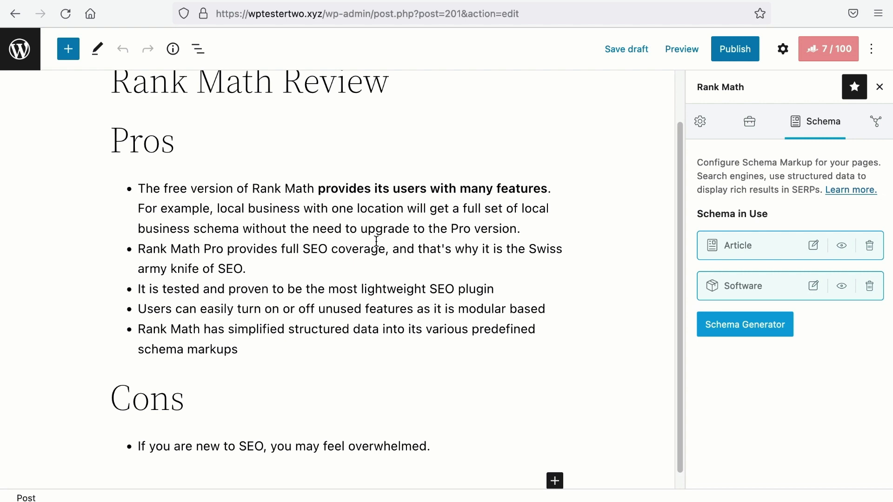
- Reopen the Software schema and edit its Cons field holding 'Beginners may feel overwhelmed'
{"action": "left_click", "coordinate": [814, 286]}
{"action": "scroll", "coordinate": [458, 157], "scroll_direction": "down", "scroll_amount": 15}
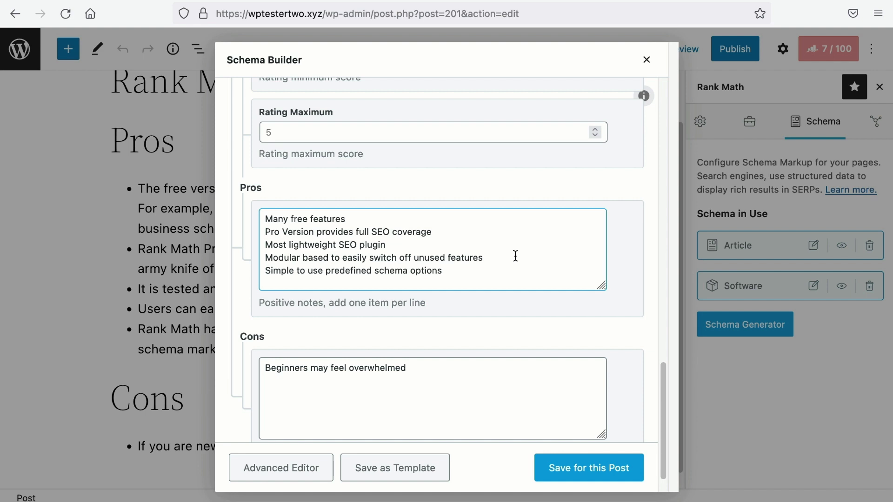
{"action": "left_click", "coordinate": [472, 367]}
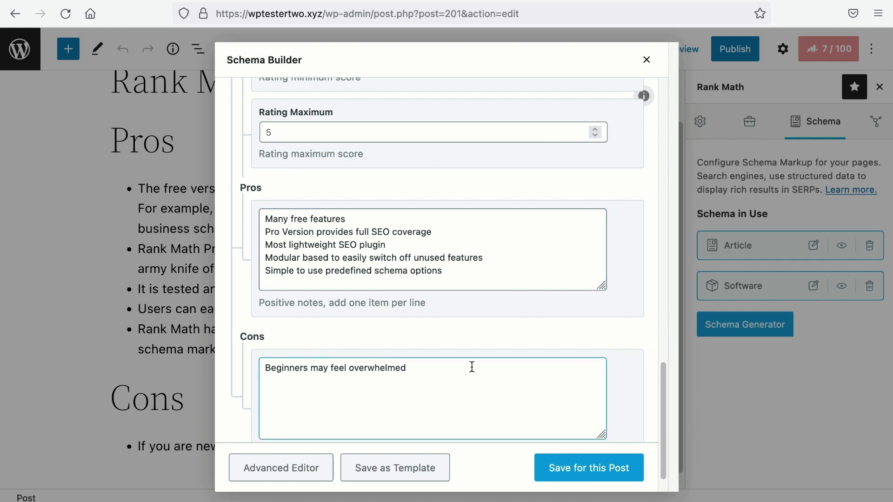